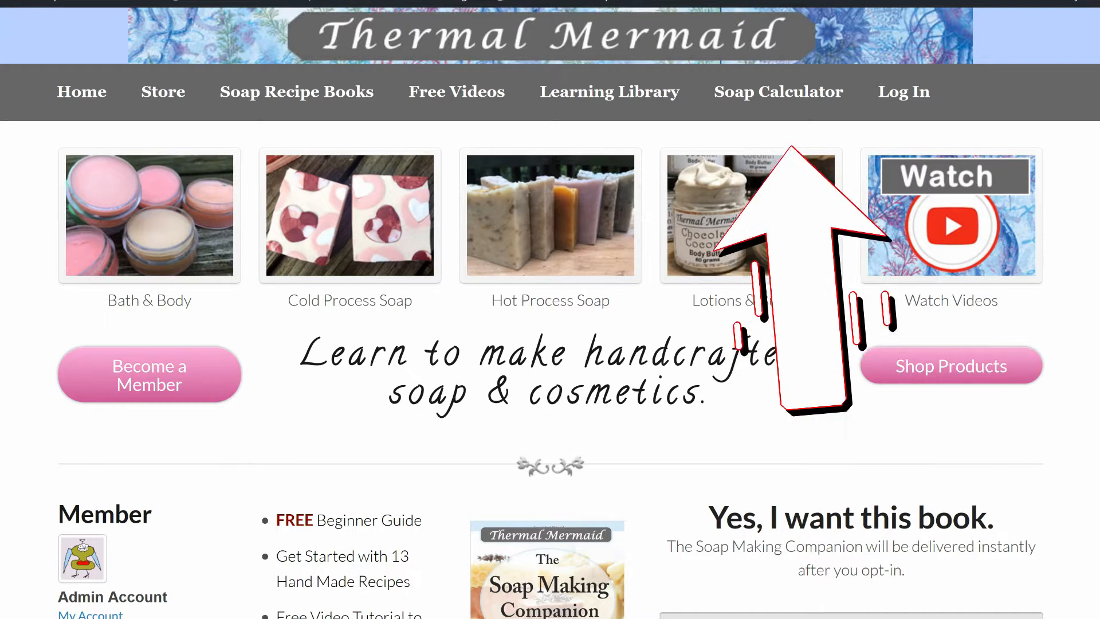
Open the soap calculator and look through its numbered sections, from lye choice down to calculating and printing the recipe.
{"action": "left_click", "coordinate": [779, 91]}
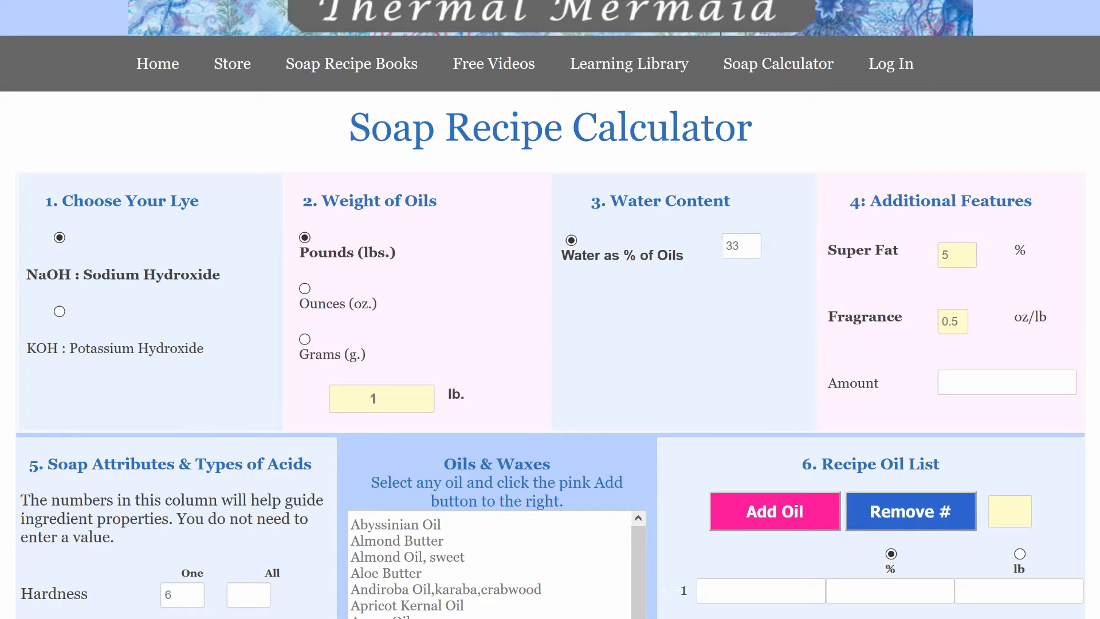
{"action": "scroll", "coordinate": [550, 309], "scroll_direction": "down", "scroll_amount": 2}
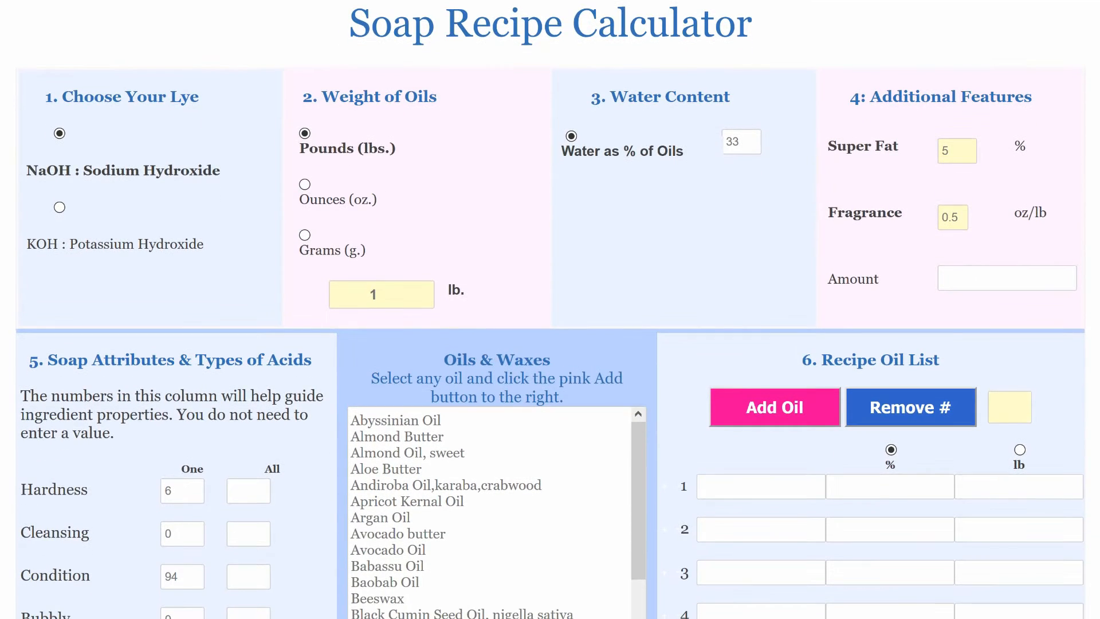
{"action": "scroll", "coordinate": [549, 309], "scroll_direction": "down", "scroll_amount": 1}
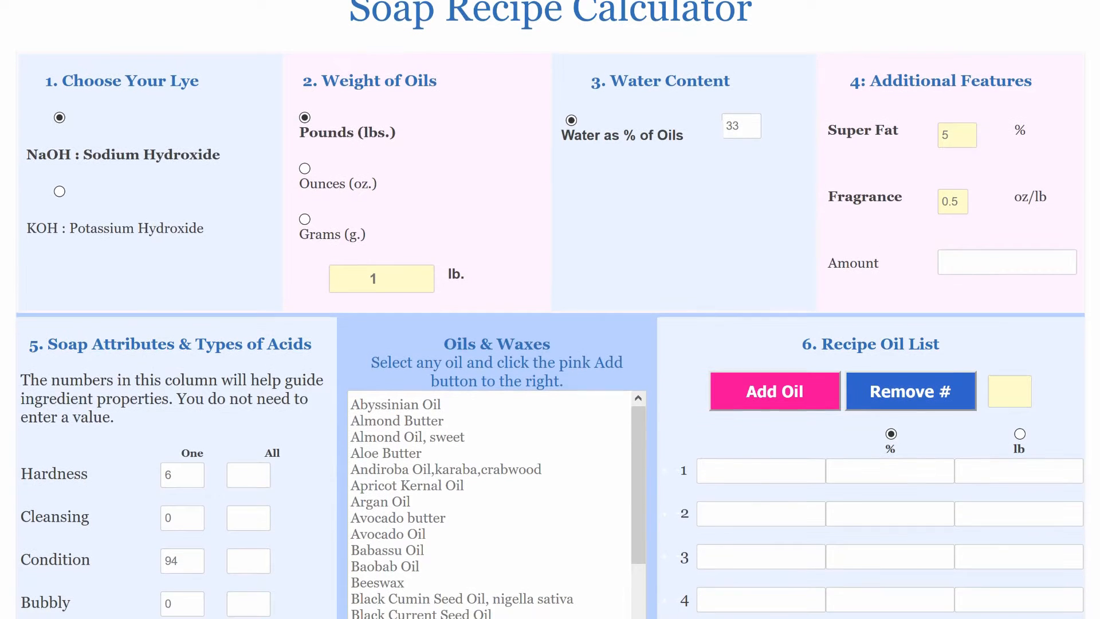
{"action": "scroll", "coordinate": [550, 309], "scroll_direction": "down", "scroll_amount": 3}
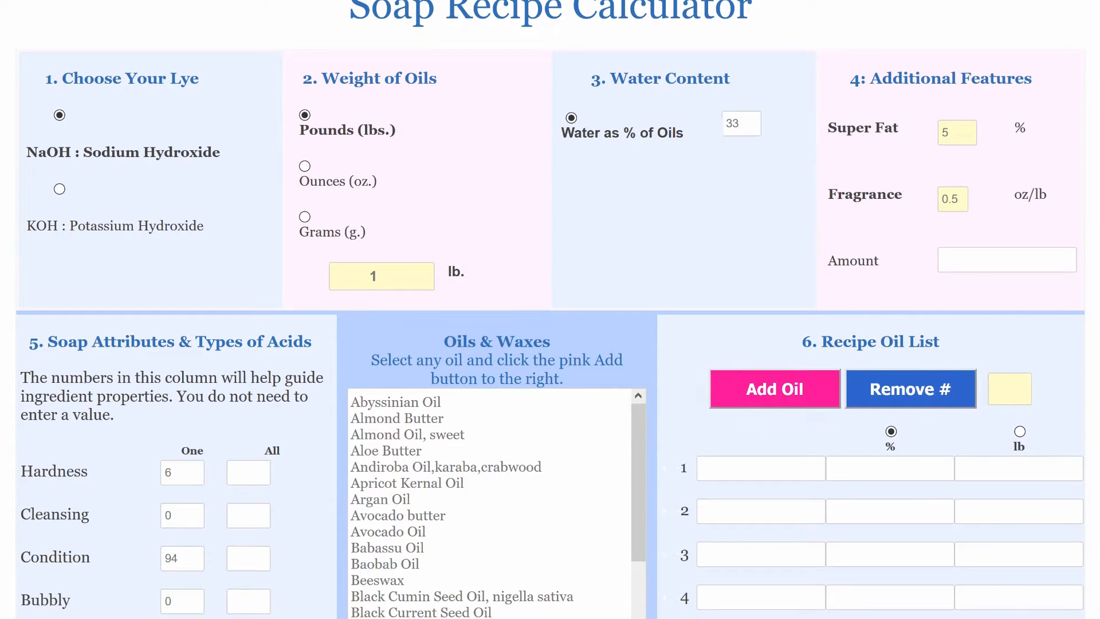
{"action": "scroll", "coordinate": [550, 309], "scroll_direction": "down", "scroll_amount": 5}
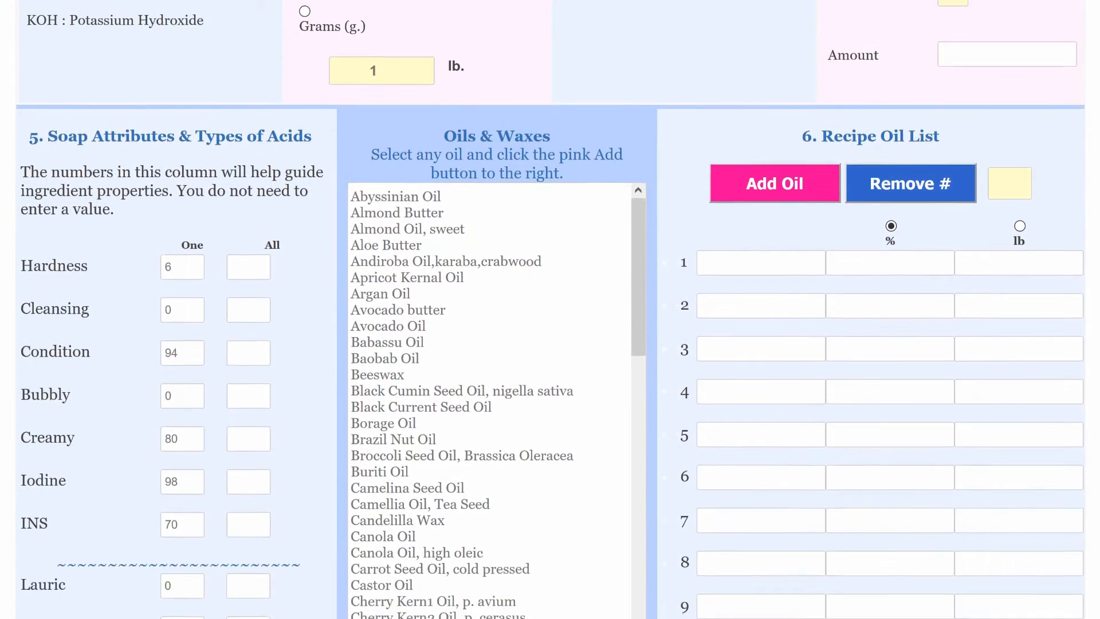
{"action": "scroll", "coordinate": [550, 309], "scroll_direction": "down", "scroll_amount": 5}
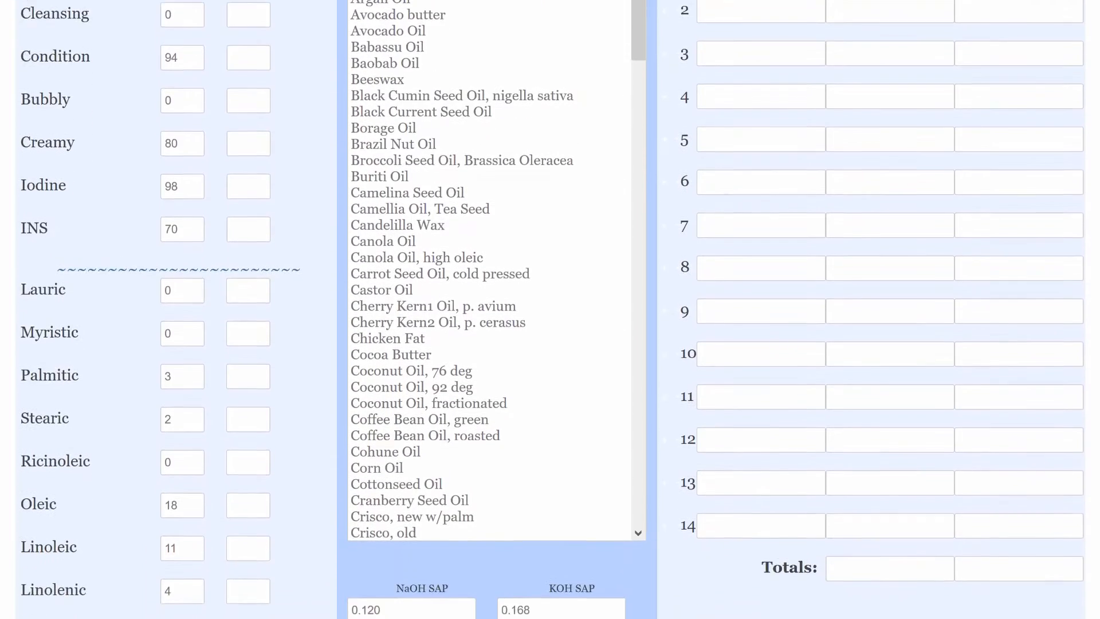
{"action": "scroll", "coordinate": [550, 309], "scroll_direction": "down", "scroll_amount": 3}
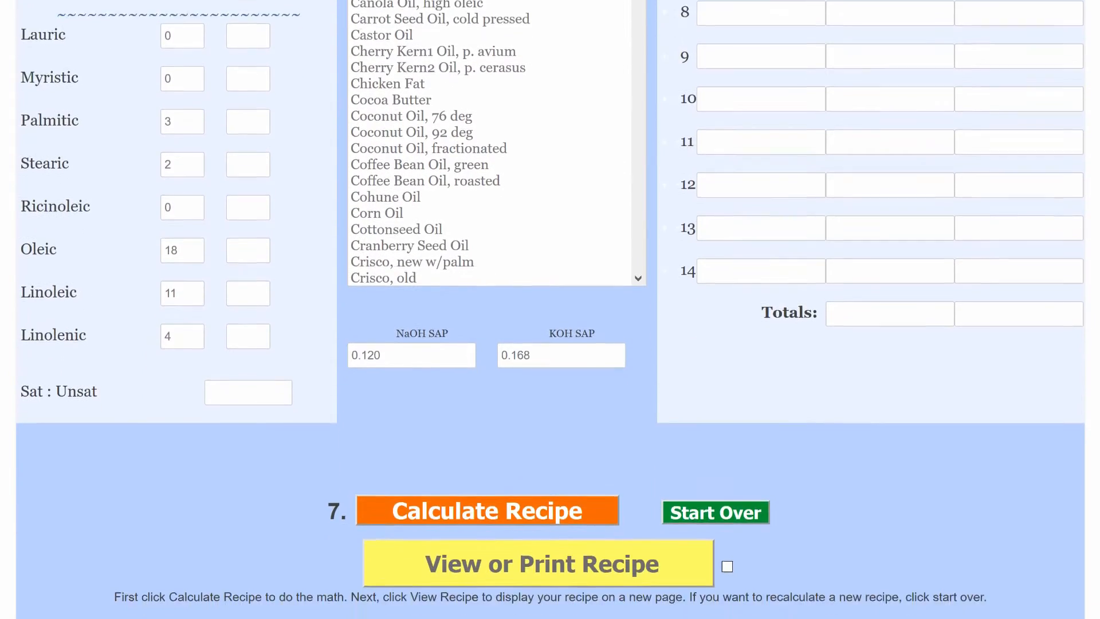
{"action": "scroll", "coordinate": [549, 309], "scroll_direction": "up", "scroll_amount": 5}
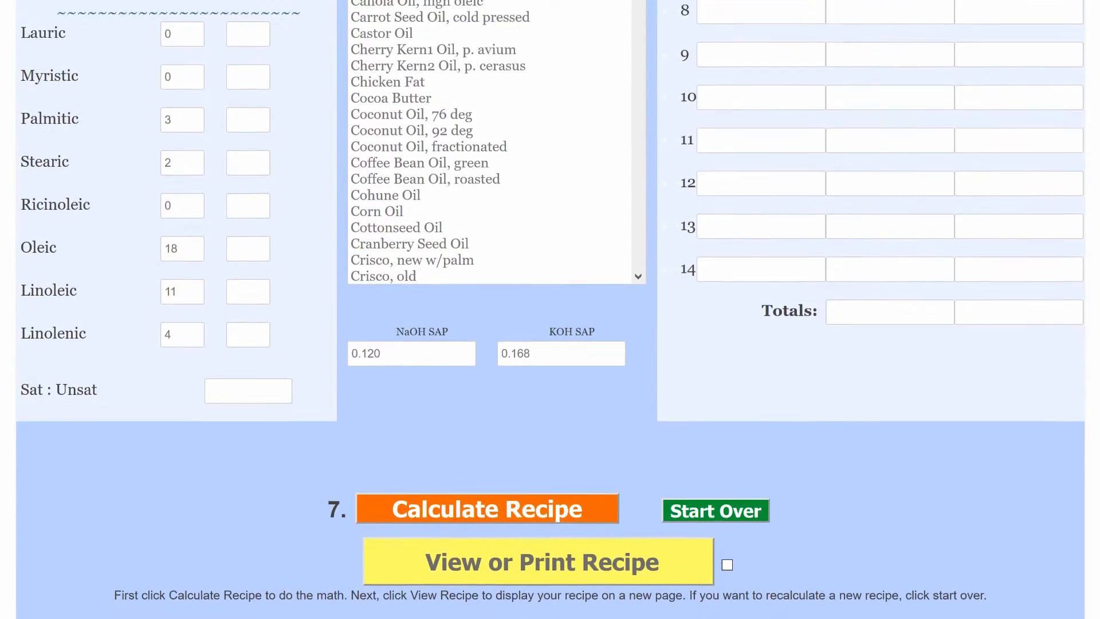
{"action": "scroll", "coordinate": [550, 309], "scroll_direction": "up", "scroll_amount": 4}
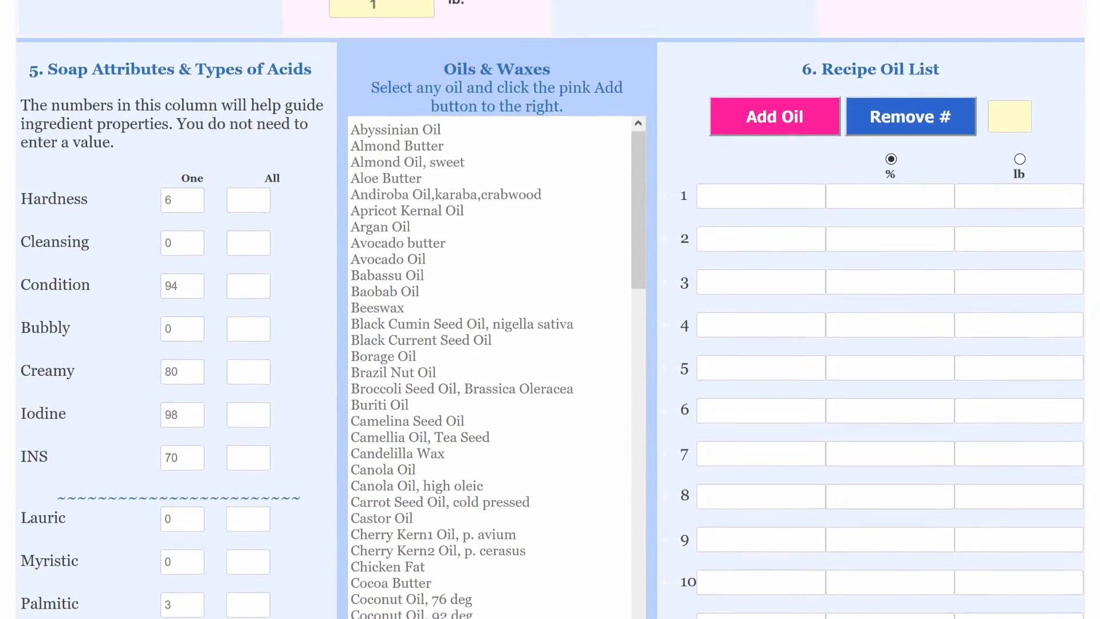
{"action": "scroll", "coordinate": [550, 309], "scroll_direction": "up", "scroll_amount": 4}
{"action": "scroll", "coordinate": [550, 310], "scroll_direction": "up", "scroll_amount": 4}
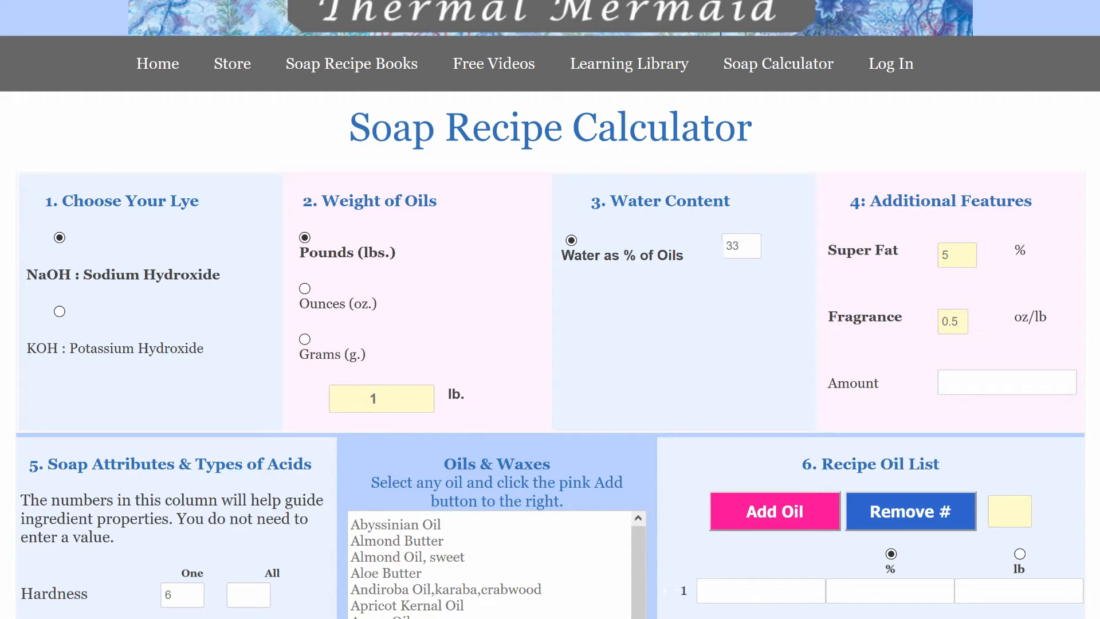
Find Palm Shortening among the oils and waxes and add it to the recipe oil list.
{"action": "scroll", "coordinate": [550, 309], "scroll_direction": "down", "scroll_amount": 6}
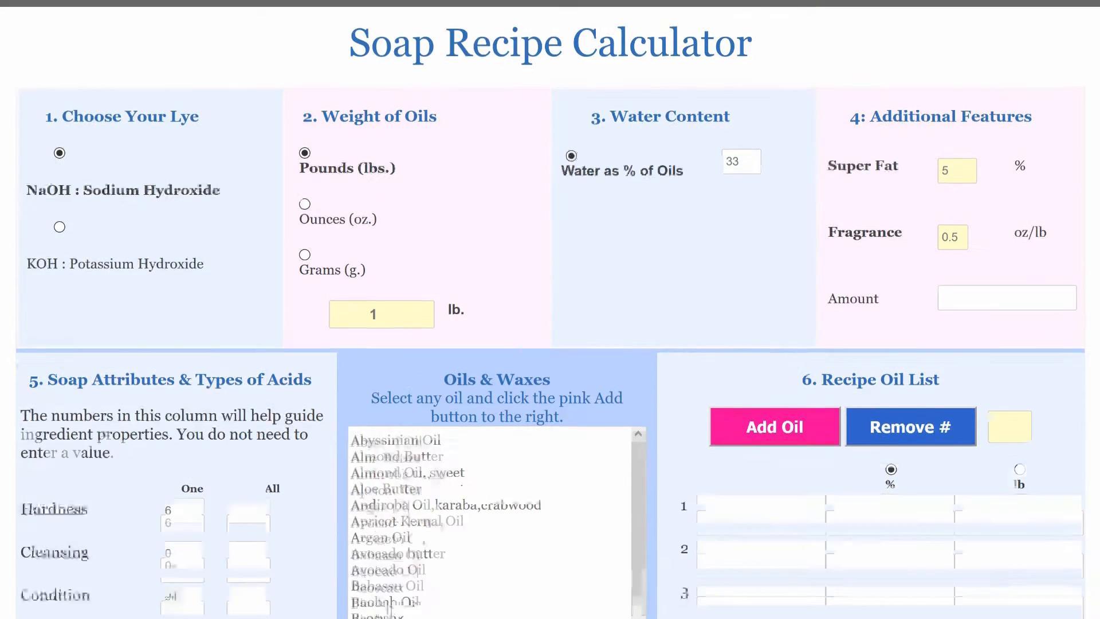
{"action": "scroll", "coordinate": [550, 310], "scroll_direction": "down", "scroll_amount": 2}
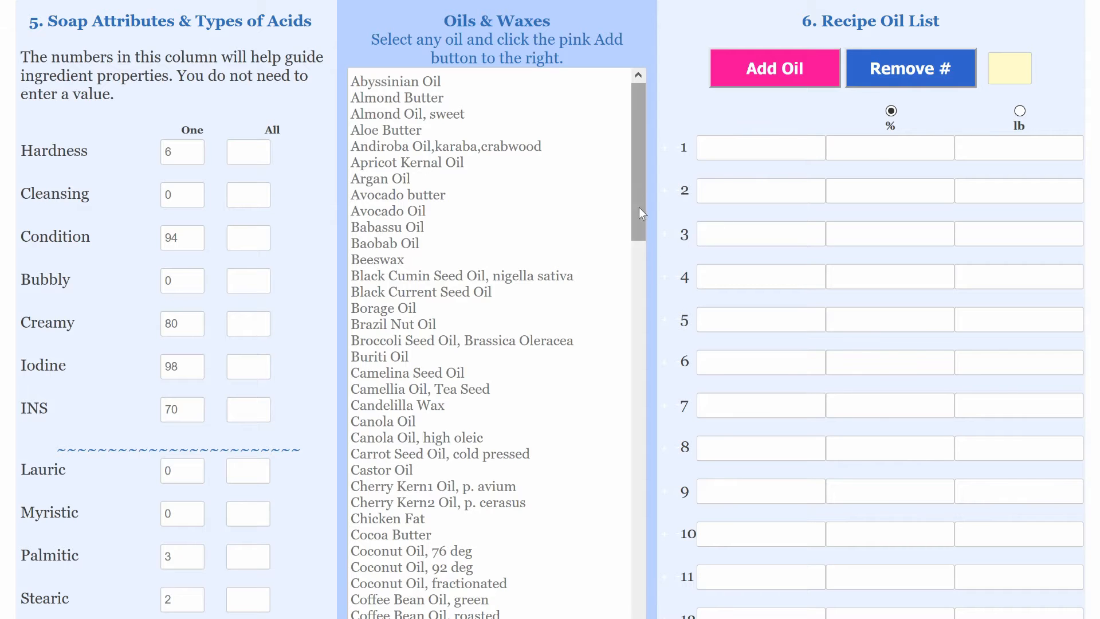
{"action": "left_click_drag", "start_coordinate": [634, 166], "coordinate": [648, 325]}
{"action": "left_click_drag", "start_coordinate": [638, 258], "coordinate": [644, 477]}
{"action": "left_click", "coordinate": [459, 495]}
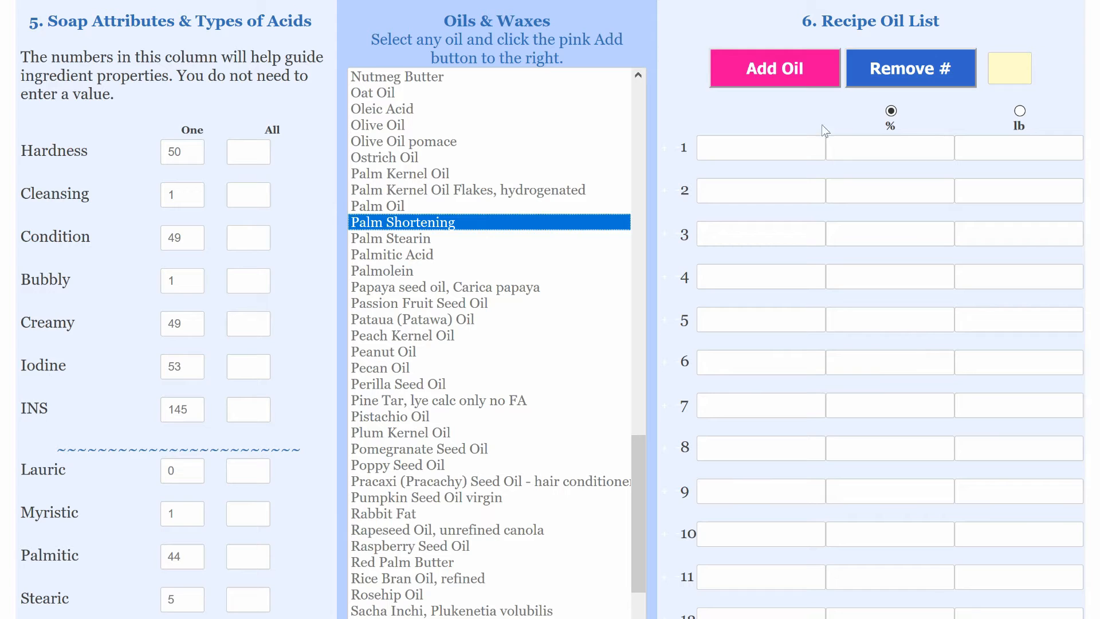
{"action": "left_click", "coordinate": [753, 72]}
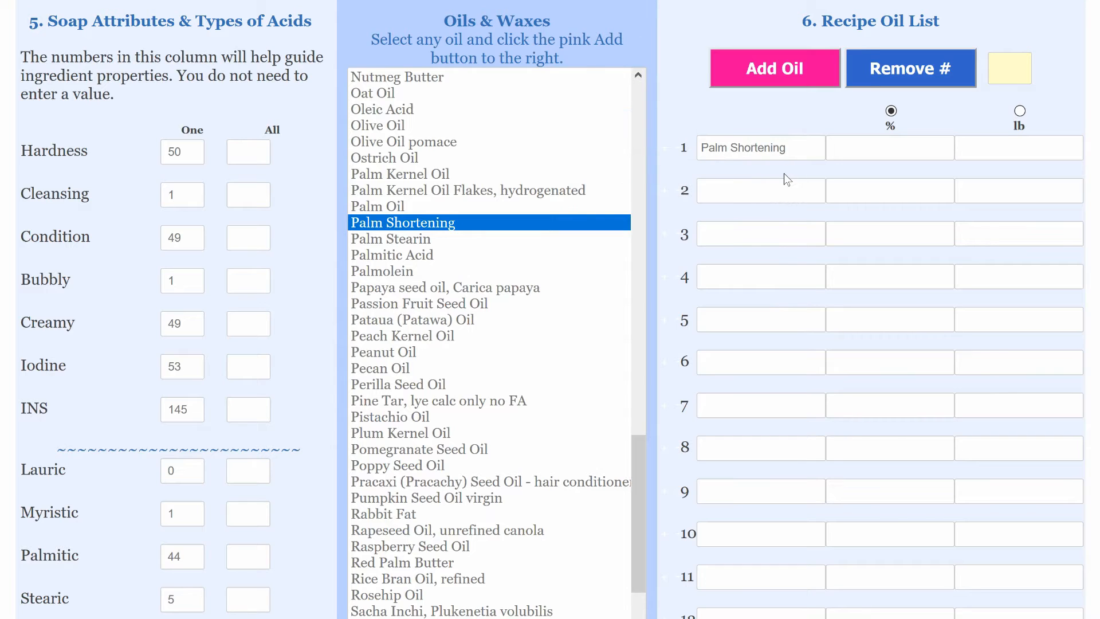
Add Ostrich Oil and Papaya seed oil, Carica papaya to the recipe oil list.
{"action": "left_click", "coordinate": [459, 159]}
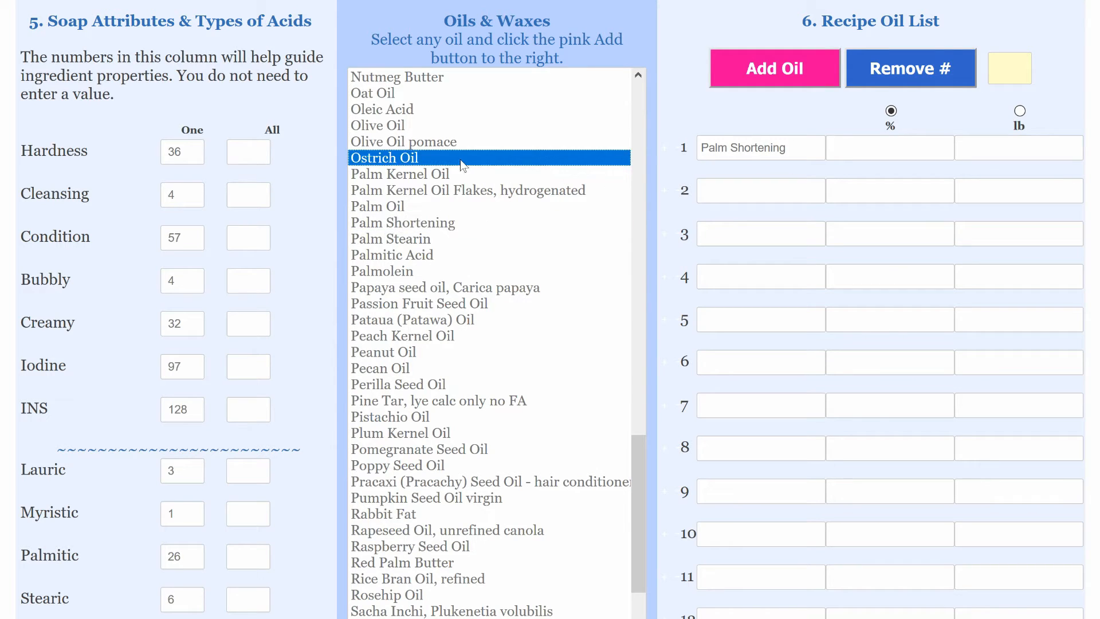
{"action": "left_click", "coordinate": [757, 65]}
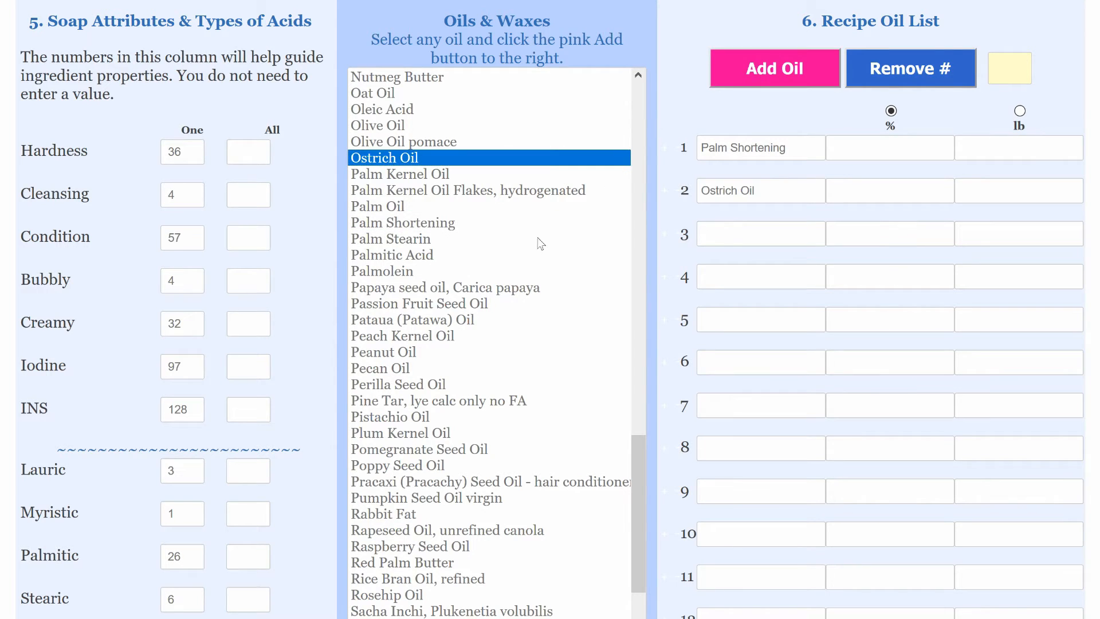
{"action": "left_click", "coordinate": [469, 282]}
{"action": "left_click", "coordinate": [758, 68]}
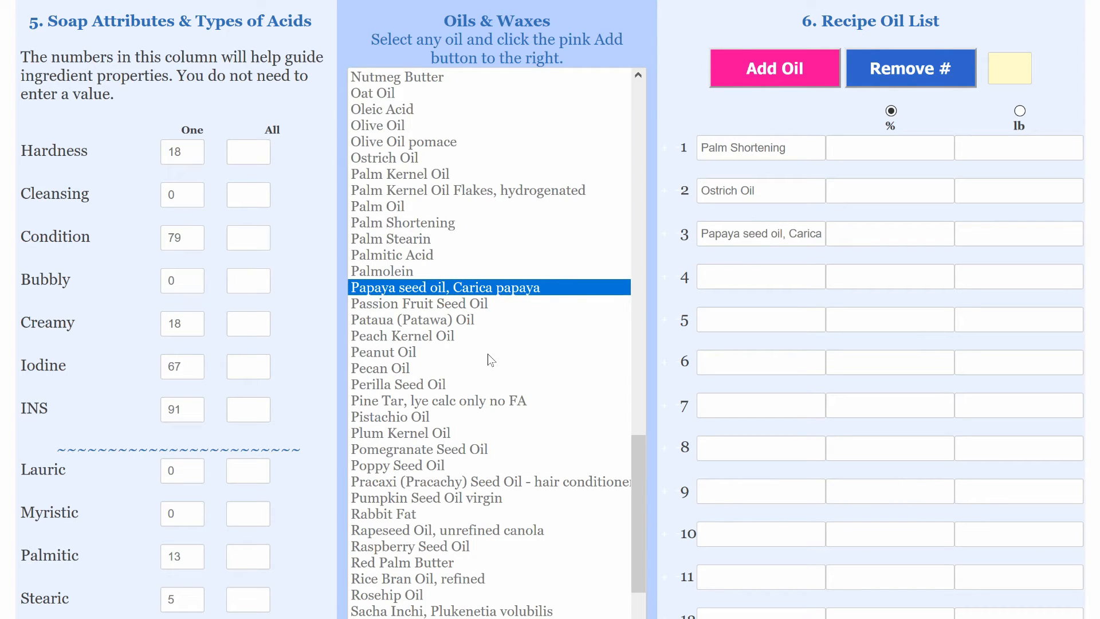
Enter the oil amounts as percentages: Palm Shortening 30, Ostrich Oil 30 and Papaya seed oil 40.
{"action": "left_click", "coordinate": [891, 110]}
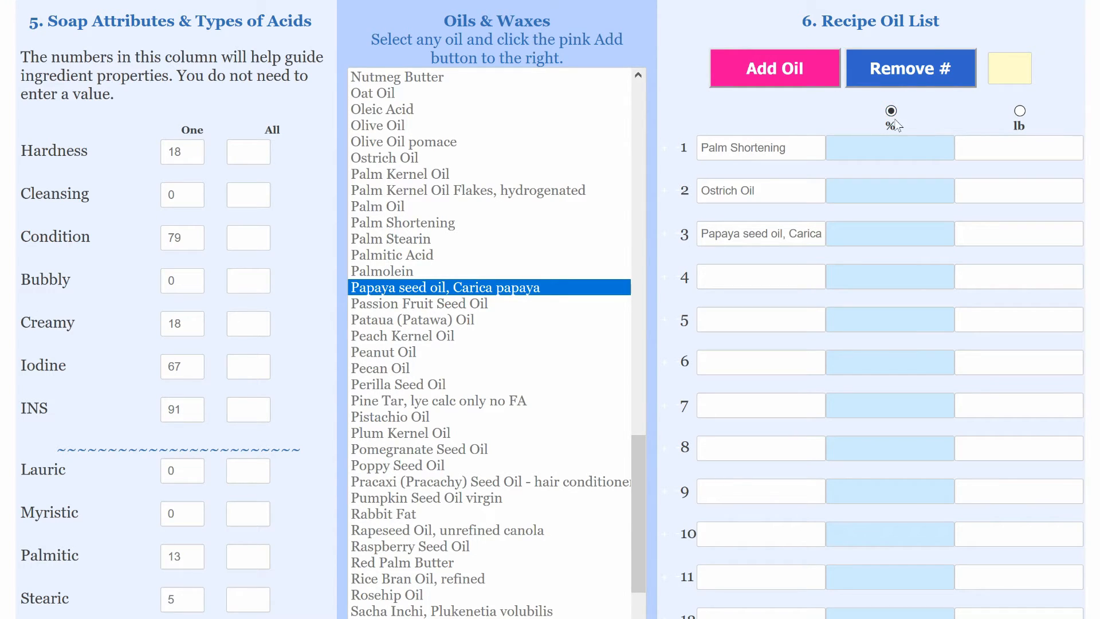
{"action": "left_click", "coordinate": [902, 145]}
{"action": "type", "text": "30"}
{"action": "left_click", "coordinate": [898, 185]}
{"action": "type", "text": "30"}
{"action": "left_click", "coordinate": [885, 232]}
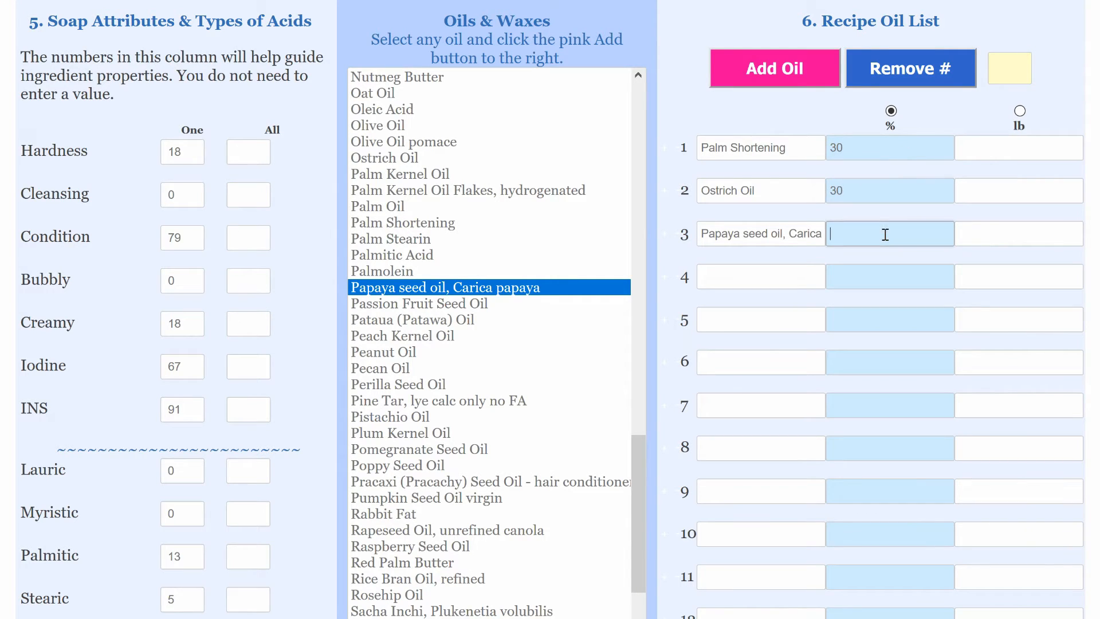
{"action": "type", "text": "40"}
{"action": "left_click", "coordinate": [685, 118]}
Switch the oil amounts to pounds and enter 0.2 for Palm Shortening, 0.2 for Ostrich Oil and 0.6 for Papaya seed oil.
{"action": "left_click", "coordinate": [1020, 112]}
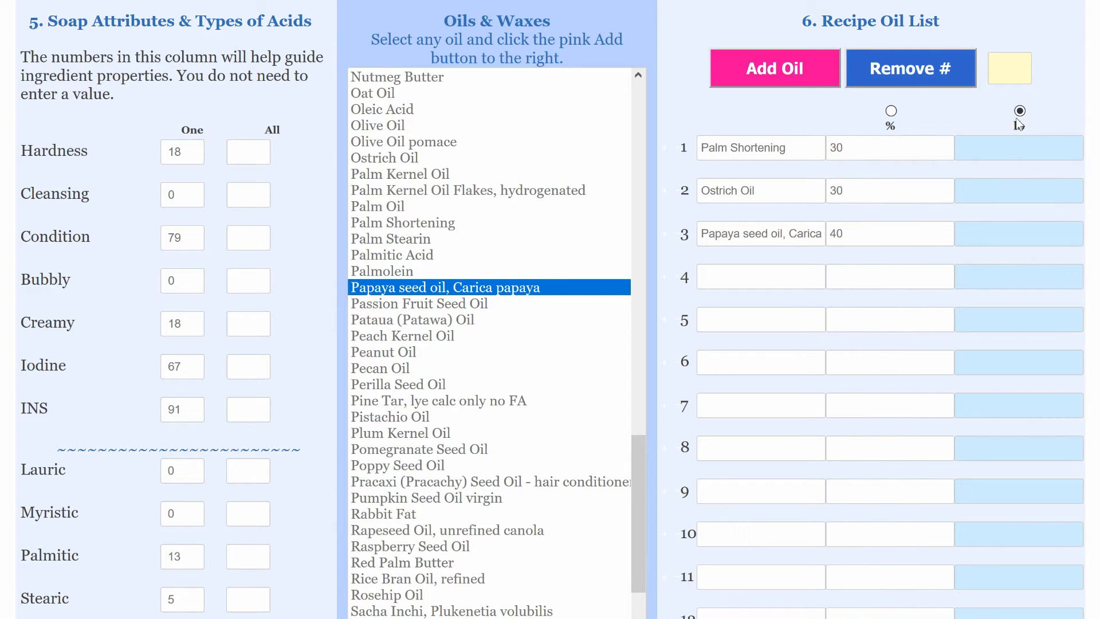
{"action": "left_click", "coordinate": [1004, 143]}
{"action": "type", "text": "0.2"}
{"action": "left_click", "coordinate": [1052, 198]}
{"action": "type", "text": "0.2"}
{"action": "left_click", "coordinate": [1039, 236]}
{"action": "type", "text": "0.6"}
Remove oil number 3, Papaya seed oil, from the recipe oil list.
{"action": "left_click", "coordinate": [1008, 67]}
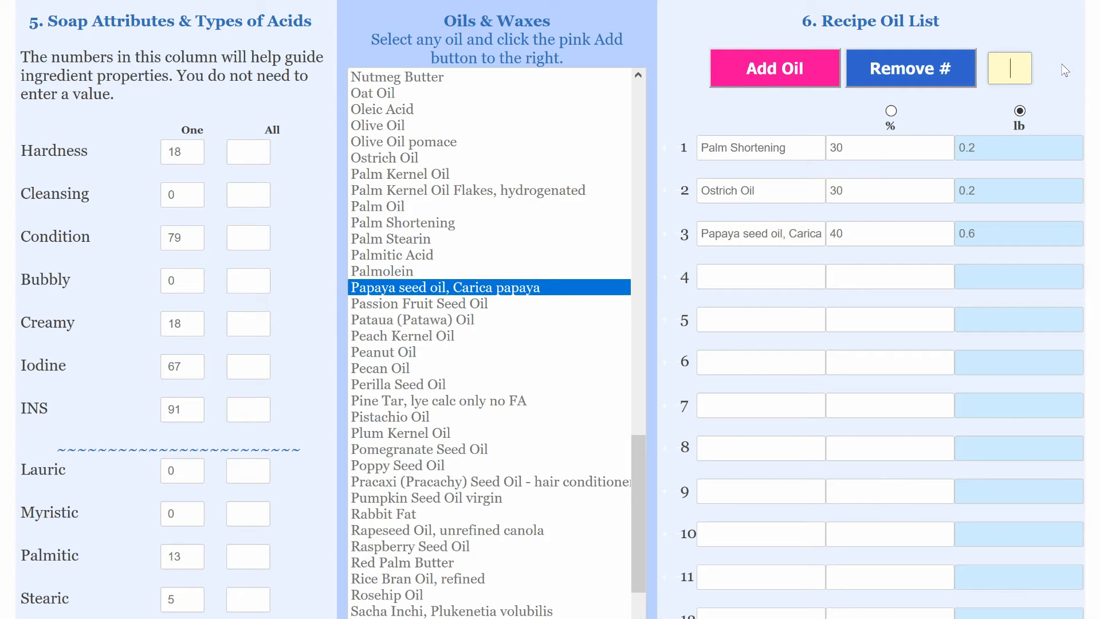
{"action": "type", "text": "3"}
{"action": "left_click", "coordinate": [906, 72]}
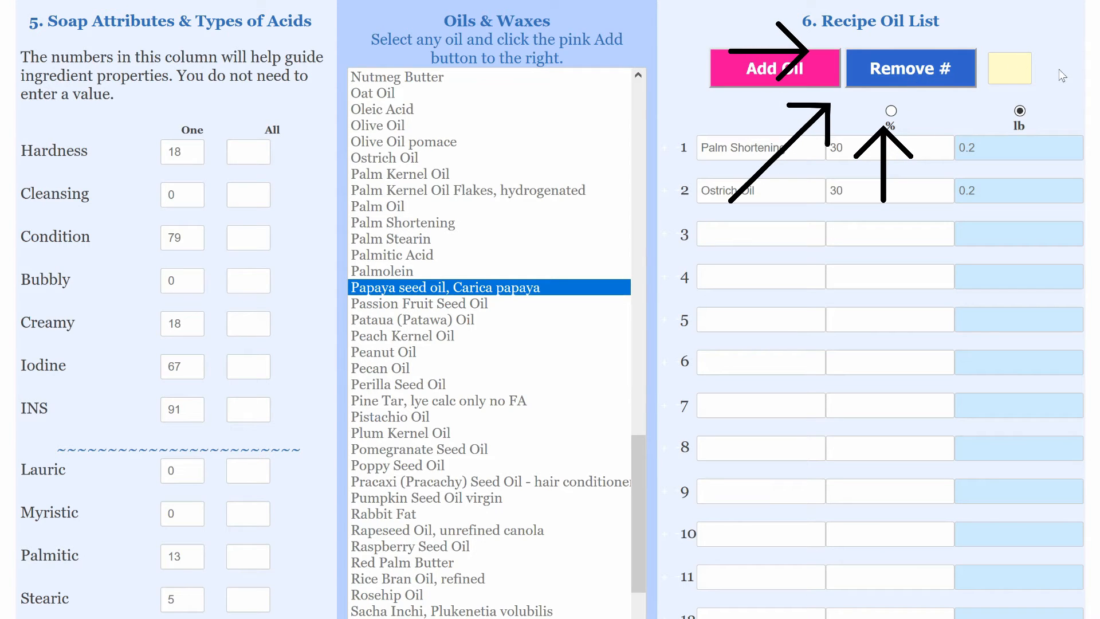
Using percentages for the oil amounts, set Palm Shortening to 70 and calculate the recipe.
{"action": "left_click", "coordinate": [865, 145]}
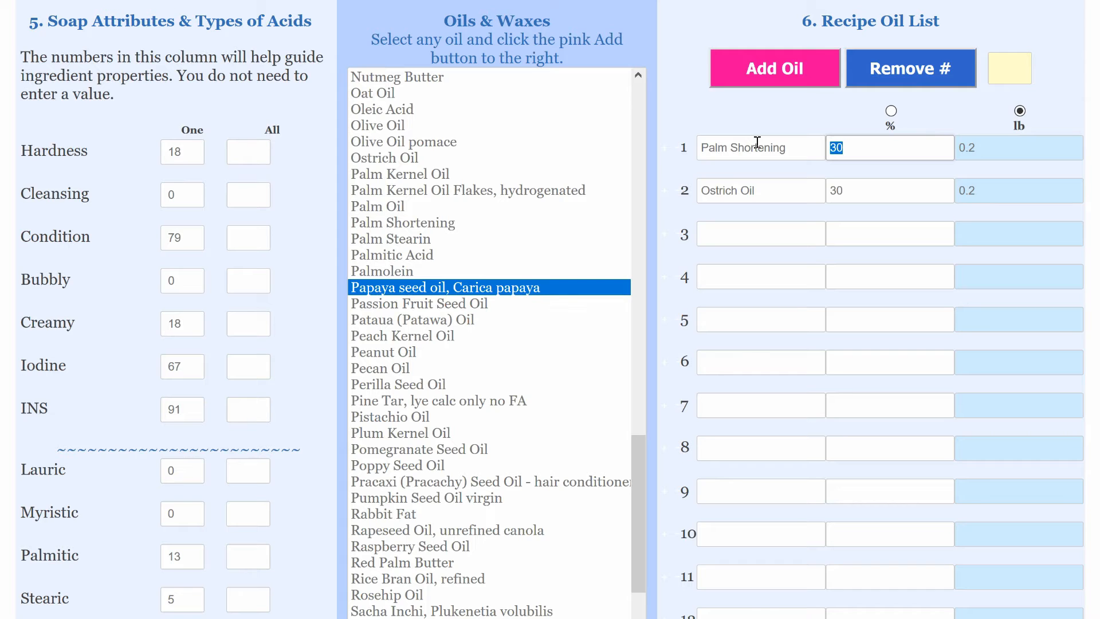
{"action": "left_click", "coordinate": [890, 111]}
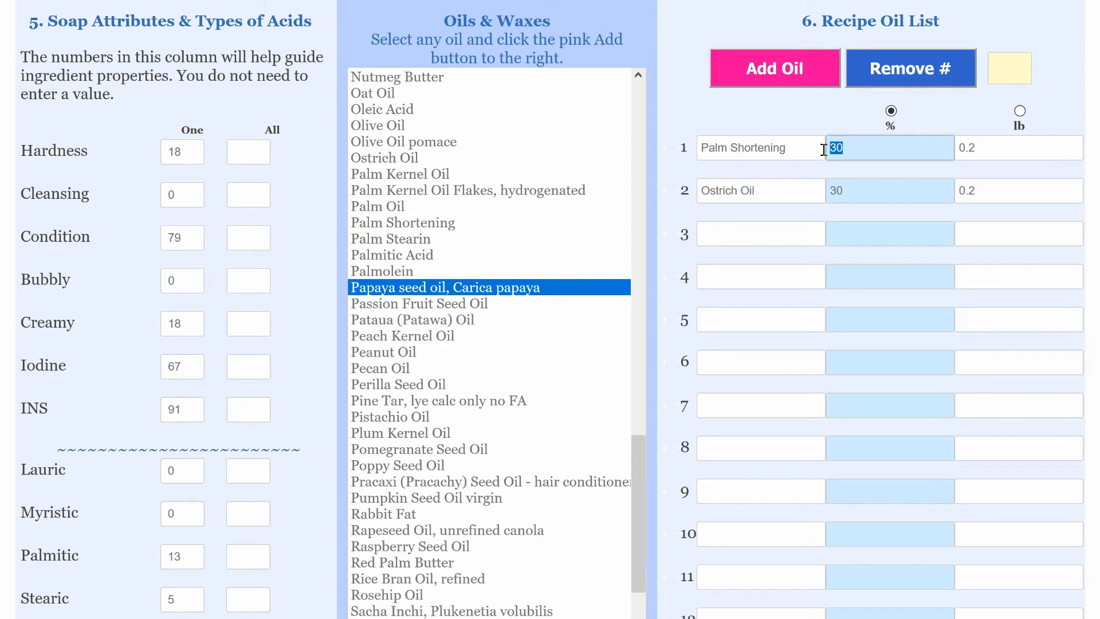
{"action": "type", "text": "70"}
{"action": "scroll", "coordinate": [550, 310], "scroll_direction": "down", "scroll_amount": 10}
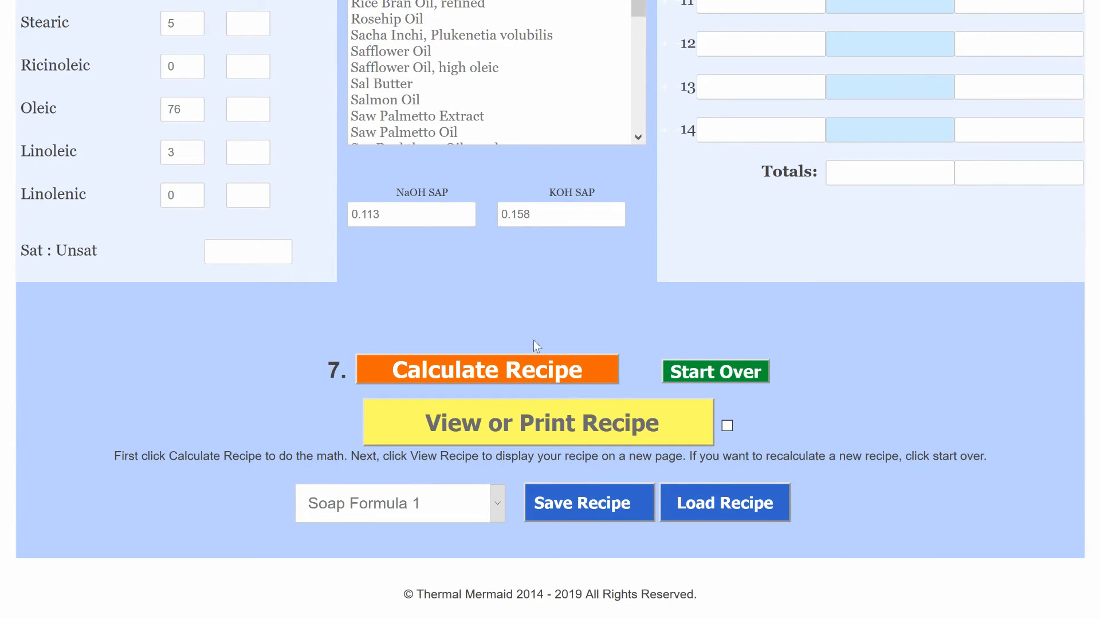
{"action": "left_click", "coordinate": [522, 373]}
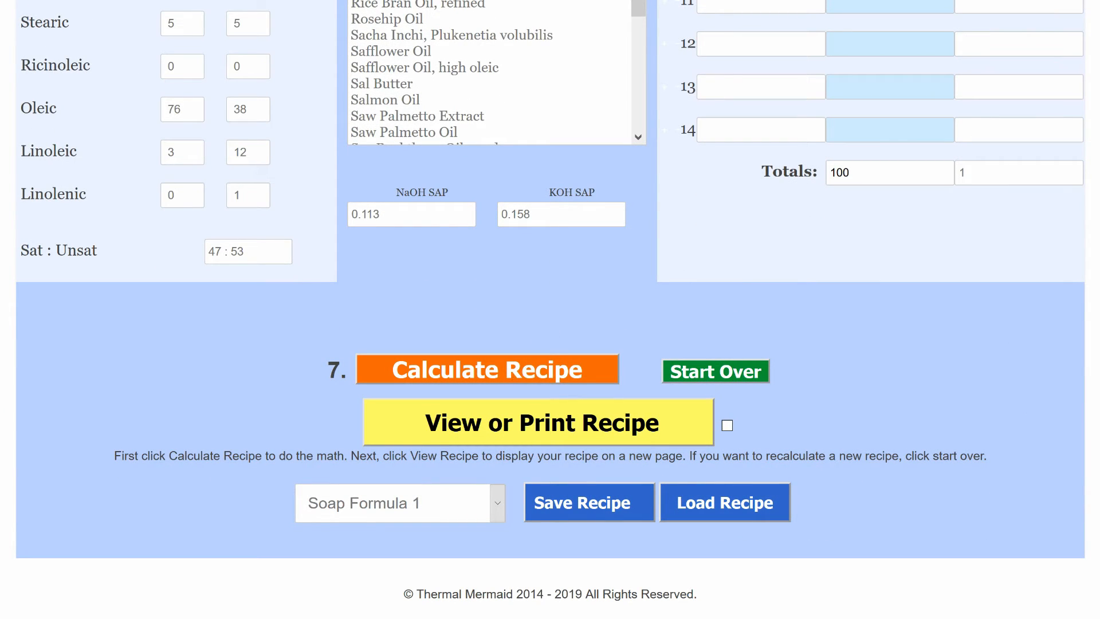
Open the printable recipe page and examine the ingredient weights, including the soap's weight before curing in grams.
{"action": "scroll", "coordinate": [549, 309], "scroll_direction": "up", "scroll_amount": 1}
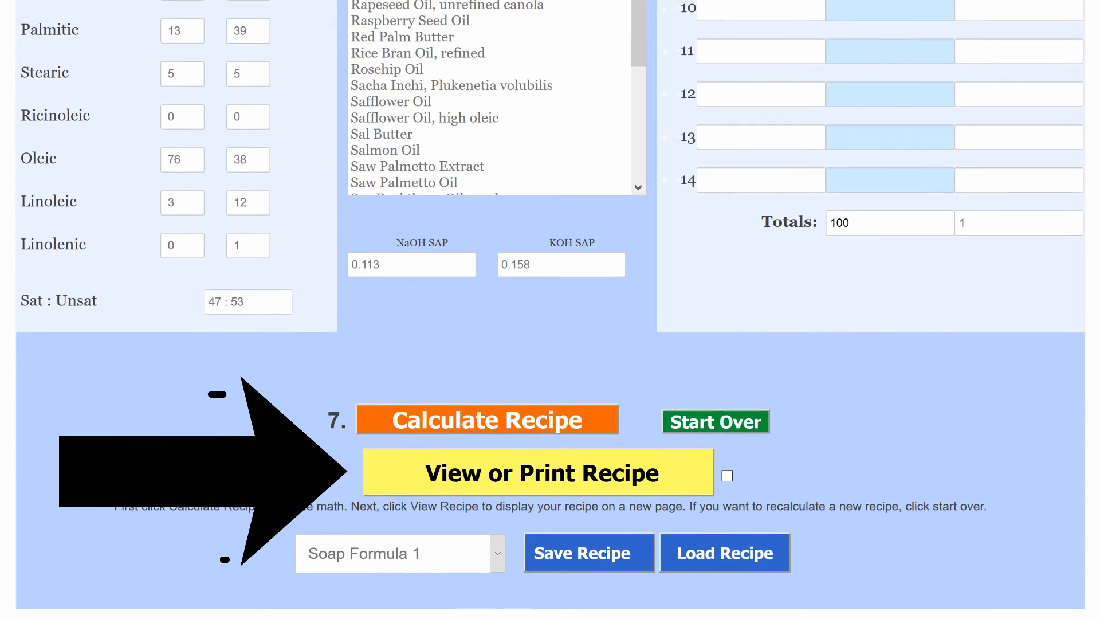
{"action": "scroll", "coordinate": [549, 310], "scroll_direction": "down", "scroll_amount": 1}
{"action": "scroll", "coordinate": [814, 438], "scroll_direction": "down", "scroll_amount": 1}
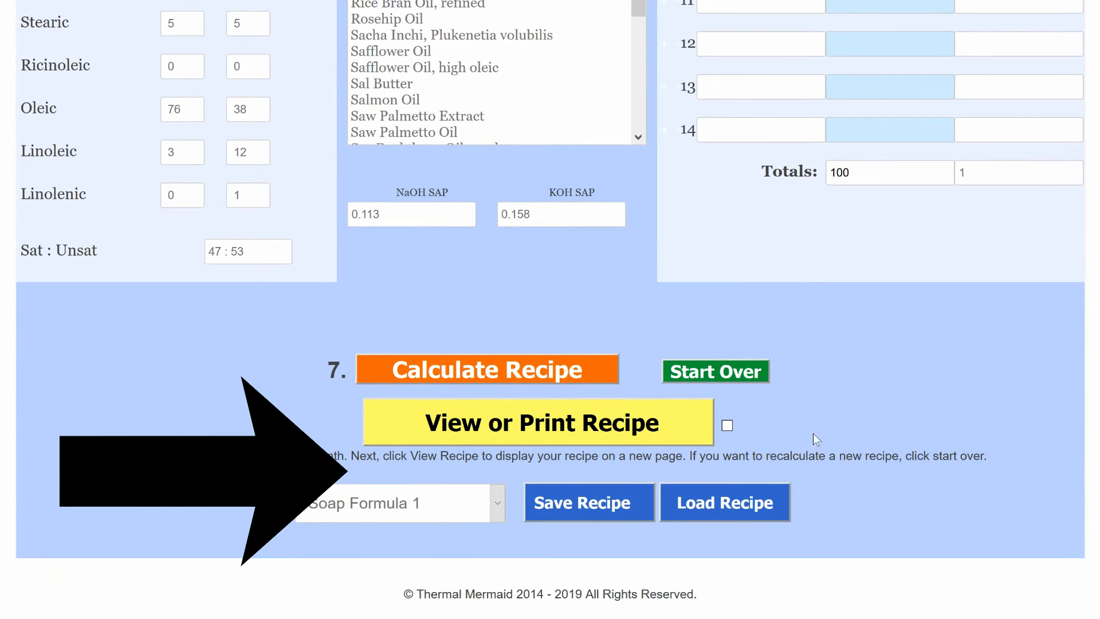
{"action": "left_click", "coordinate": [656, 424]}
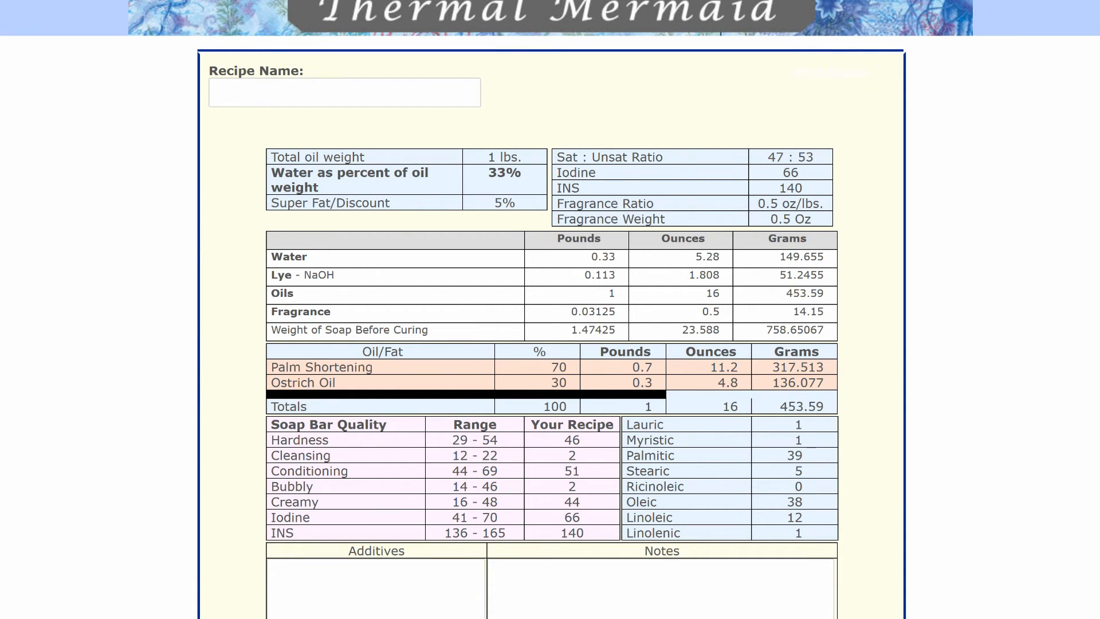
{"action": "scroll", "coordinate": [550, 309], "scroll_direction": "down", "scroll_amount": 1}
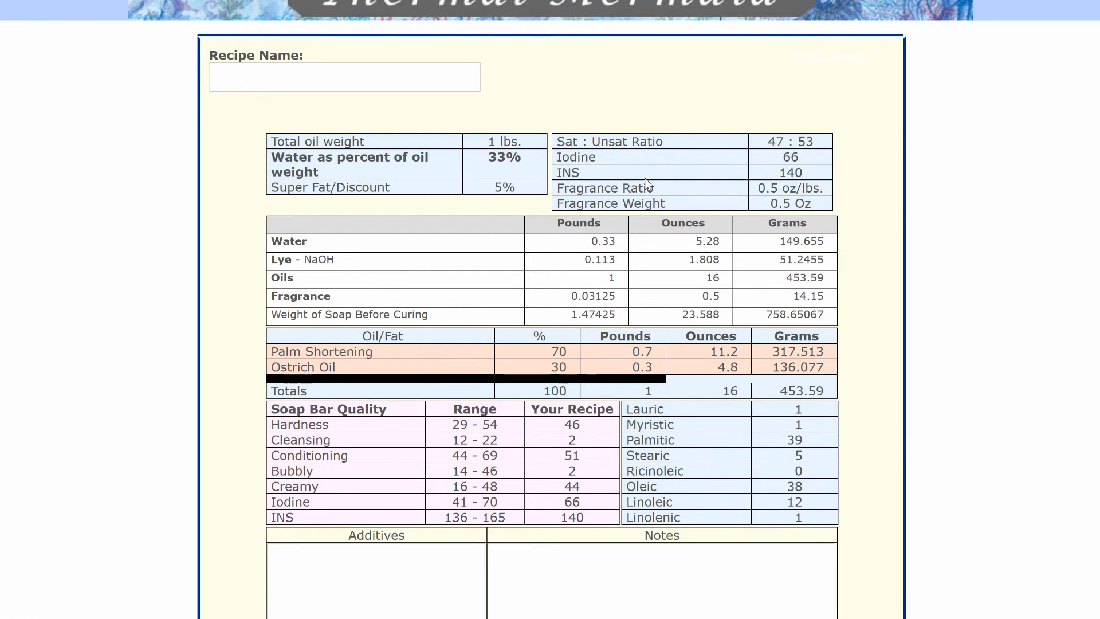
{"action": "double_click", "coordinate": [797, 313]}
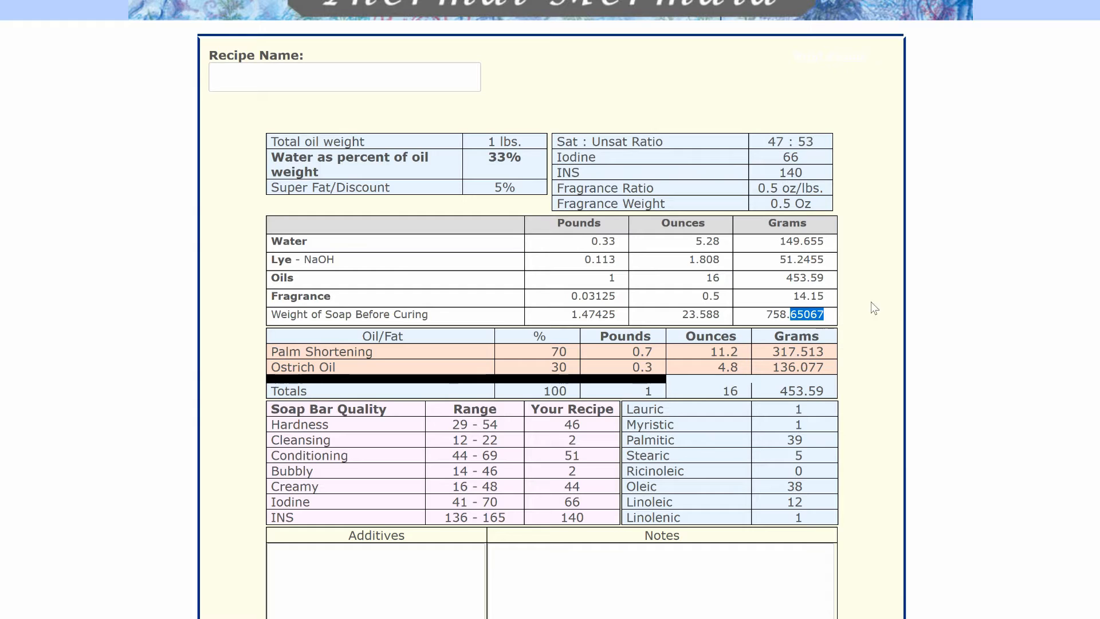
{"action": "left_click", "coordinate": [897, 305]}
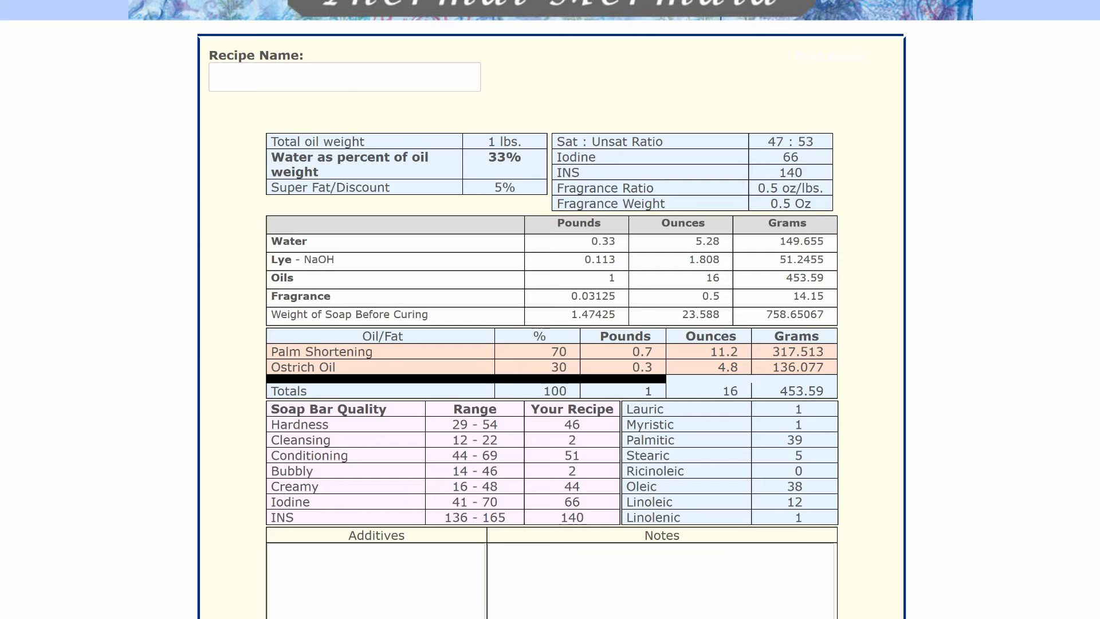
Close the recipe page and reset the calculator to its default state, confirming that all values are cleared.
{"action": "key", "text": "ctrl+w"}
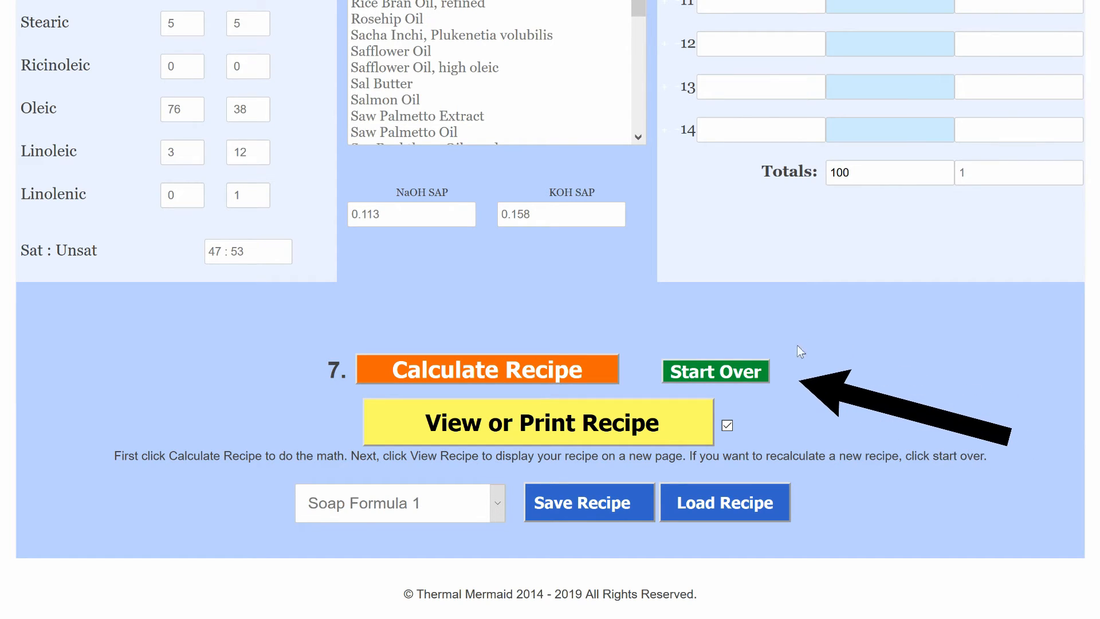
{"action": "left_click", "coordinate": [714, 371]}
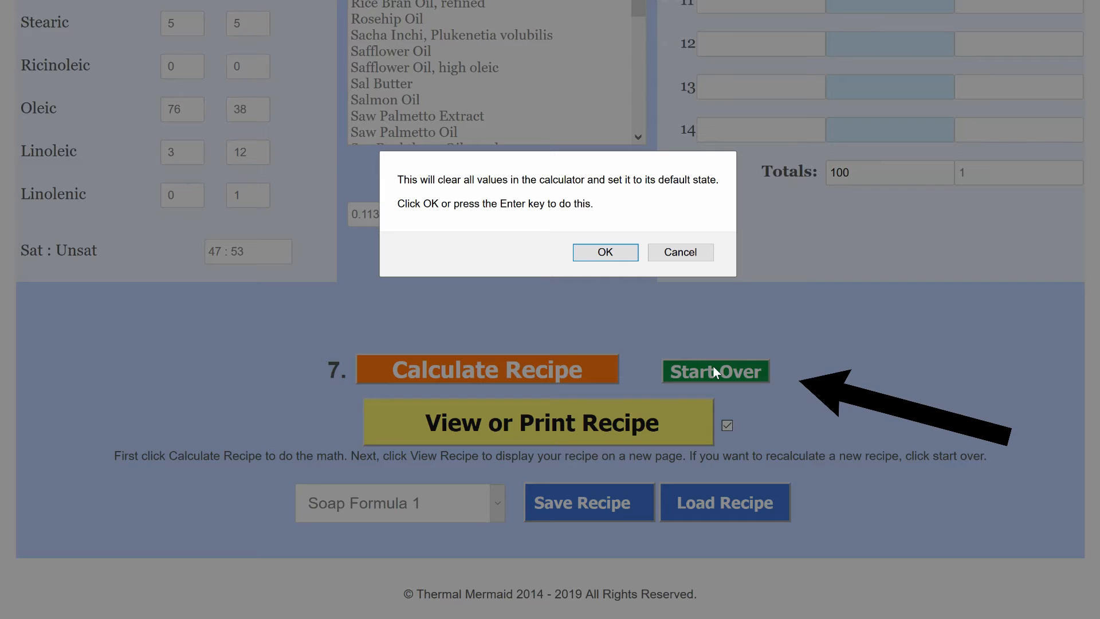
{"action": "left_click", "coordinate": [598, 253]}
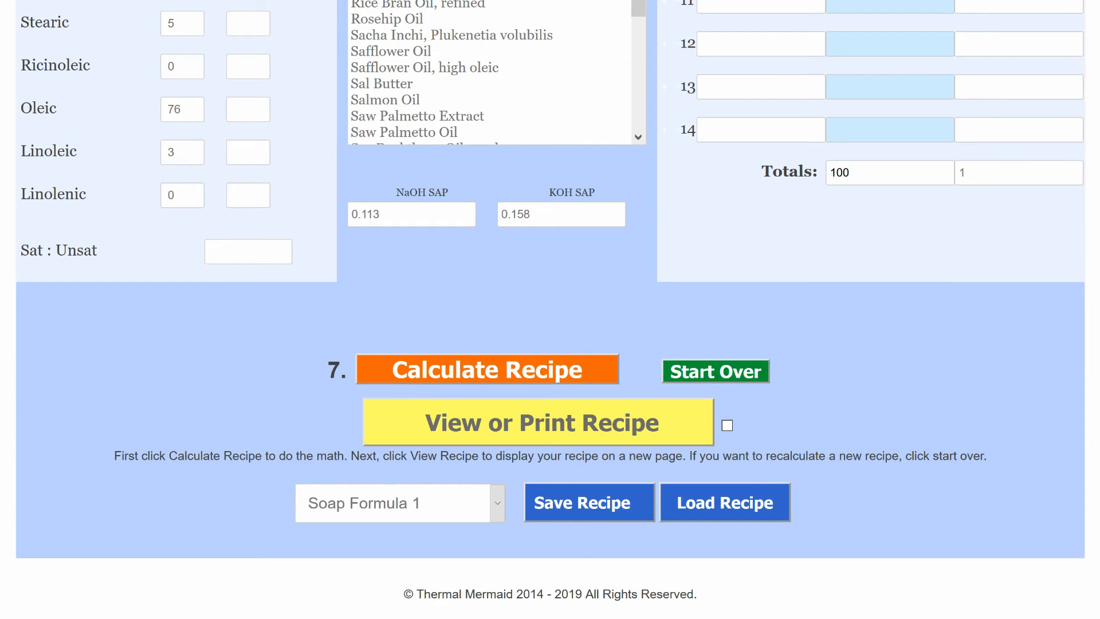
{"action": "scroll", "coordinate": [550, 309], "scroll_direction": "up", "scroll_amount": 12}
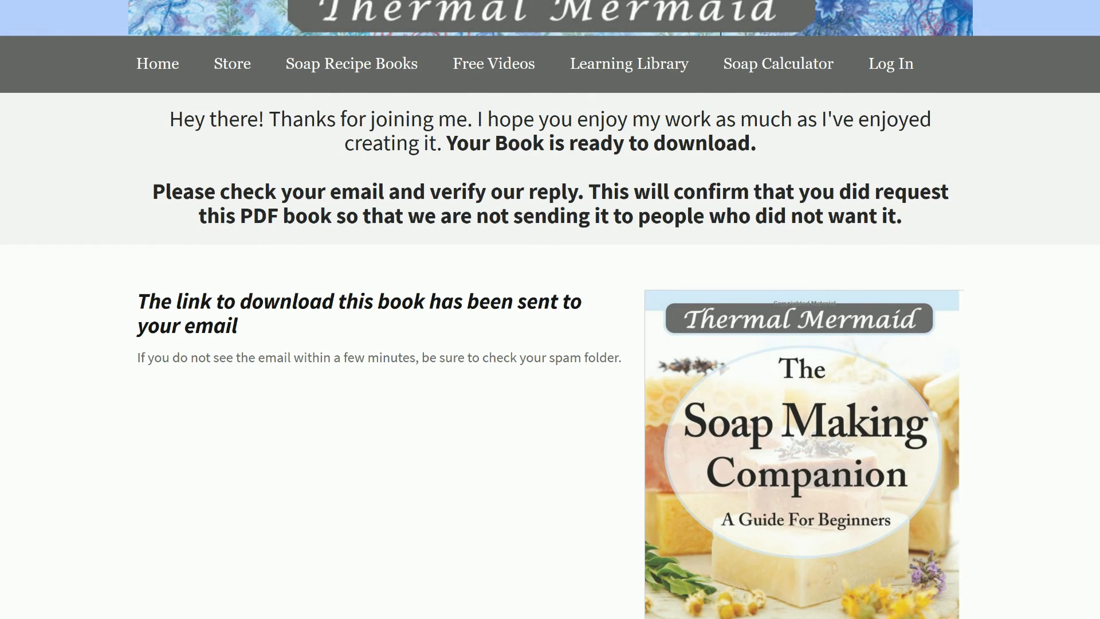
{"action": "scroll", "coordinate": [550, 309], "scroll_direction": "down", "scroll_amount": 1}
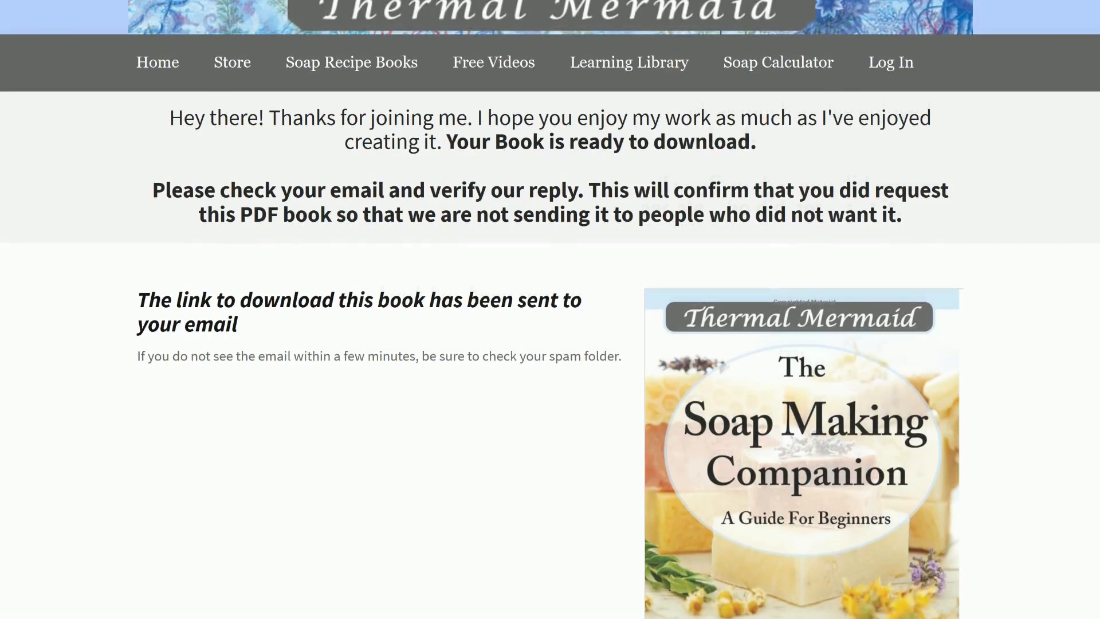
{"action": "scroll", "coordinate": [550, 310], "scroll_direction": "down", "scroll_amount": 1}
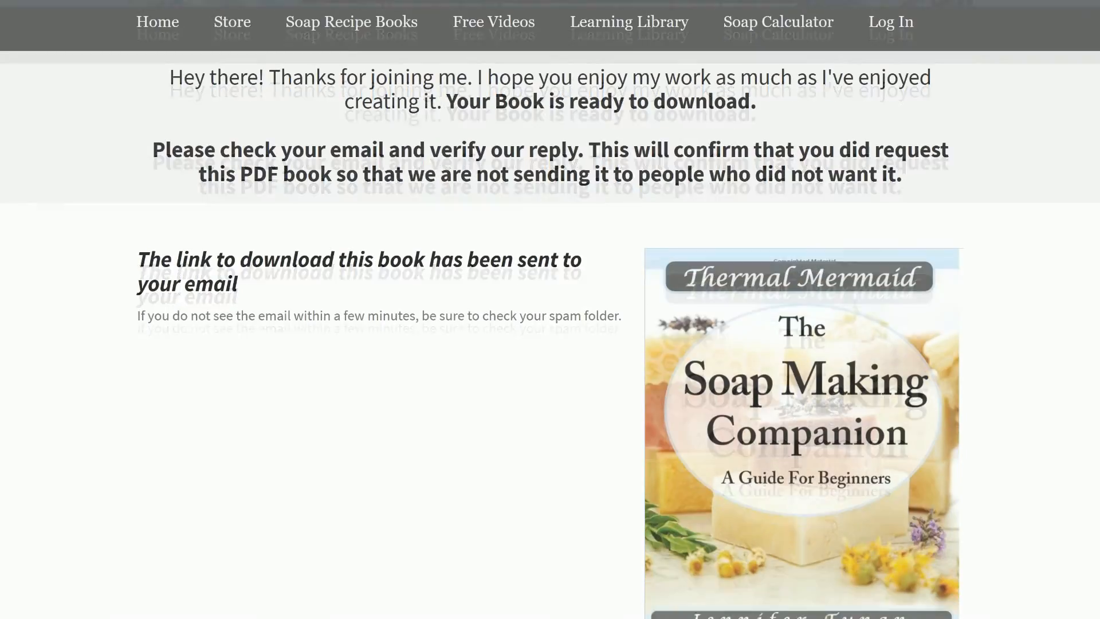
{"action": "scroll", "coordinate": [549, 309], "scroll_direction": "down", "scroll_amount": 1}
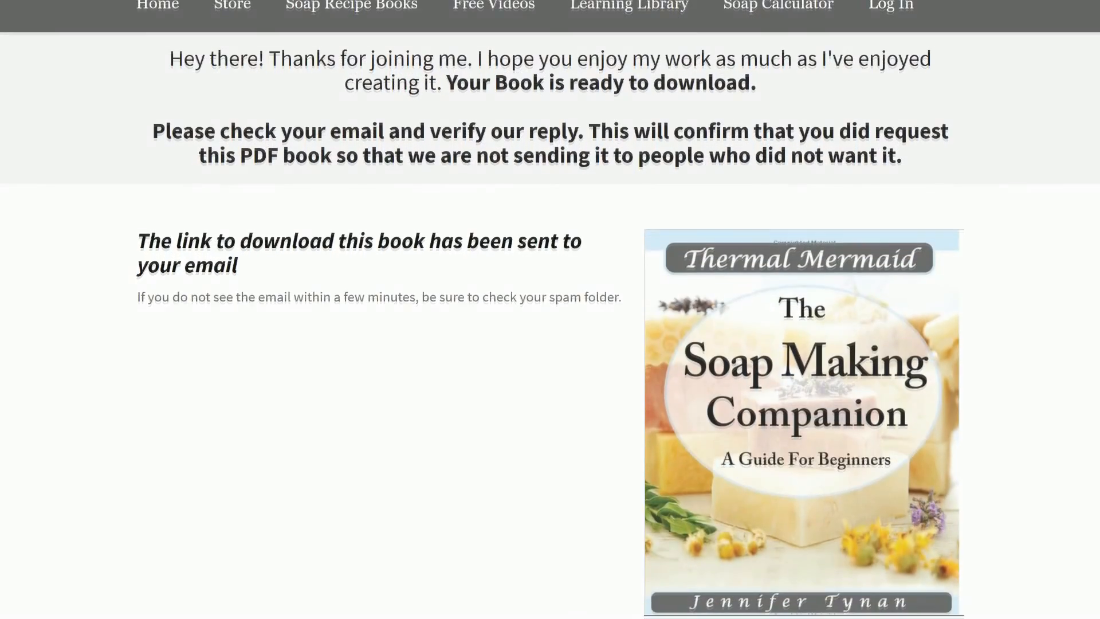
{"action": "scroll", "coordinate": [549, 309], "scroll_direction": "down", "scroll_amount": 1}
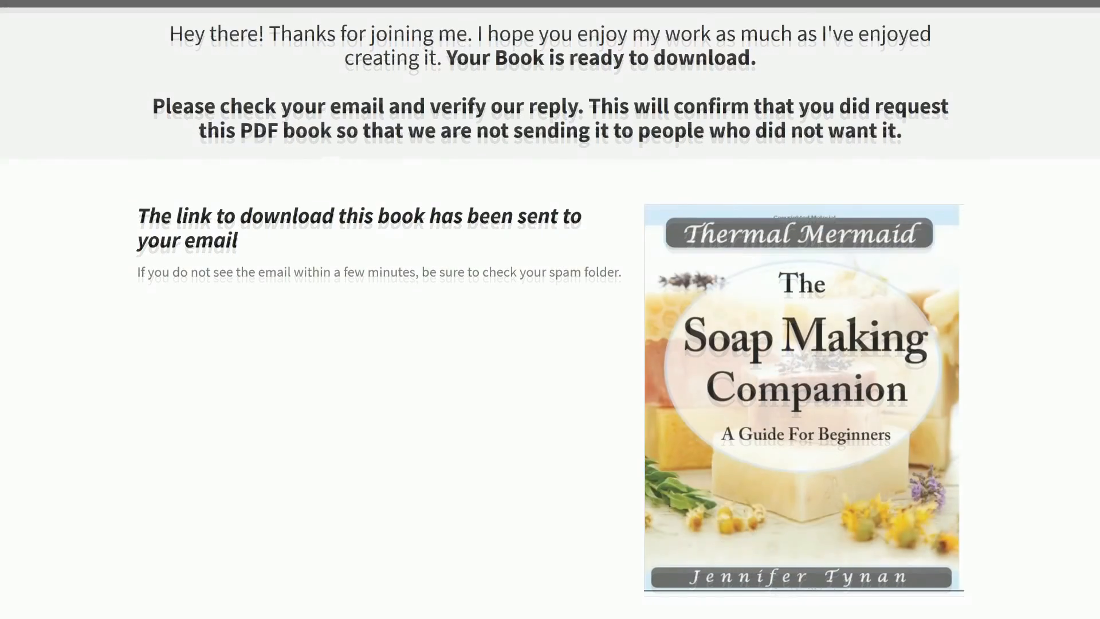